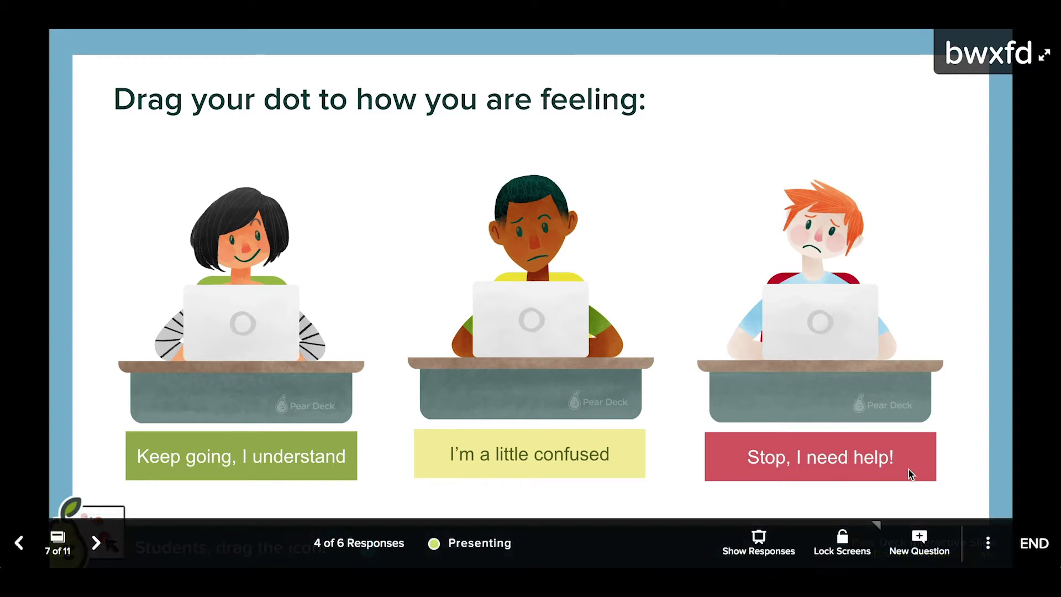
# Overlay student dots on the feelings slide, with responses reaching 6 of 6
pyautogui.click(758, 543)
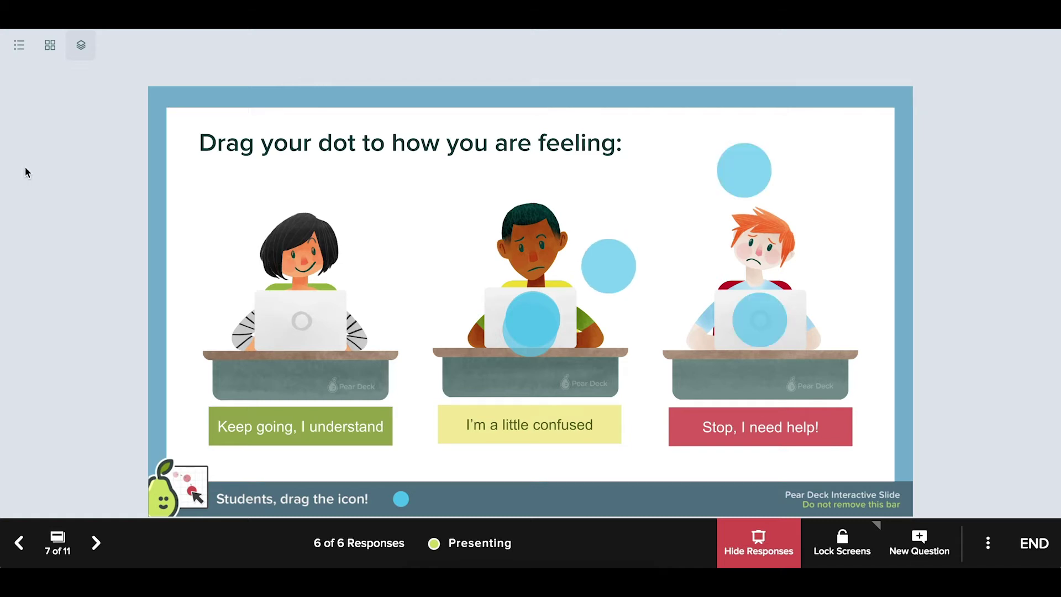
# Browse feelings responses one student at a time, then return to the Overlaid layout
pyautogui.click(21, 47)
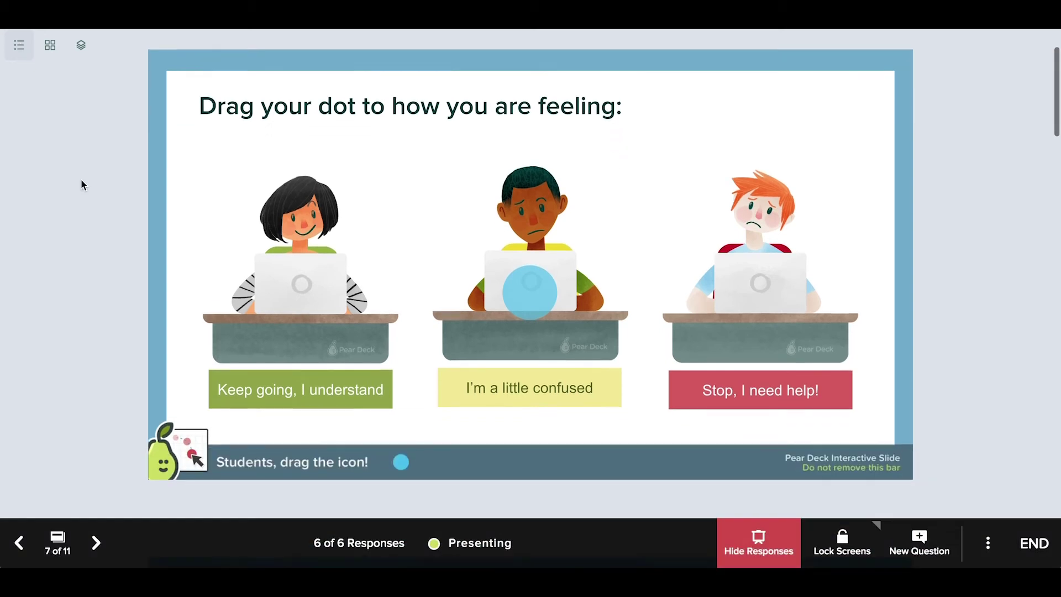
pyautogui.scroll(2, 80, 178)
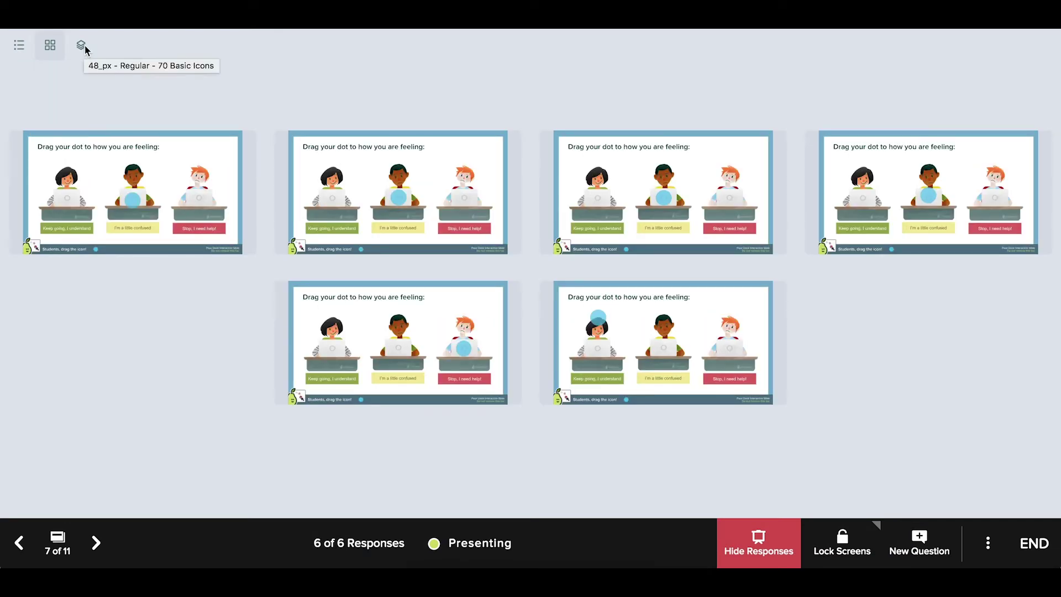
pyautogui.click(81, 45)
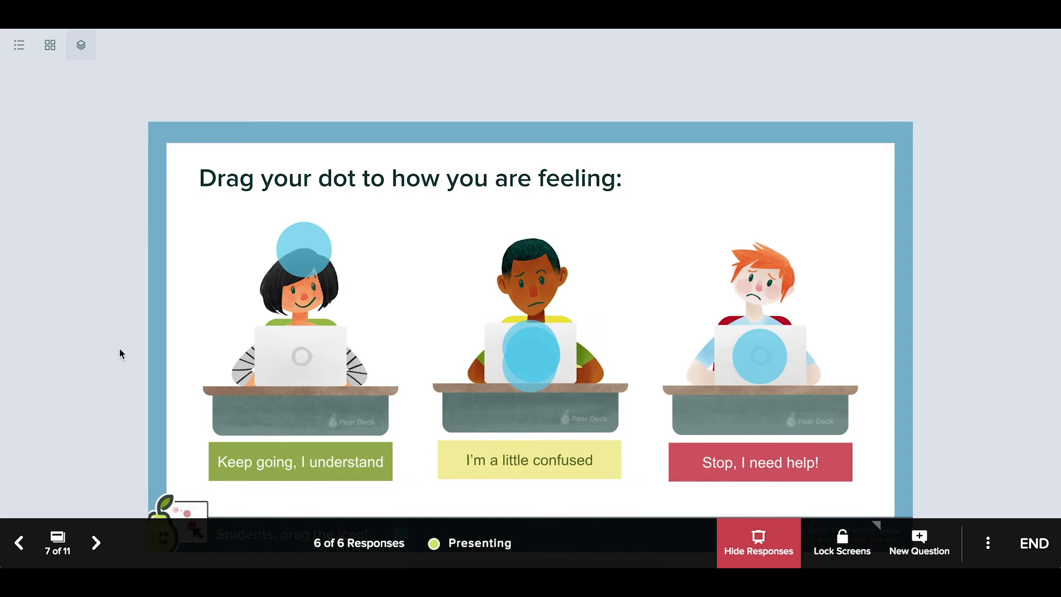
pyautogui.scroll(-2, 505, 265)
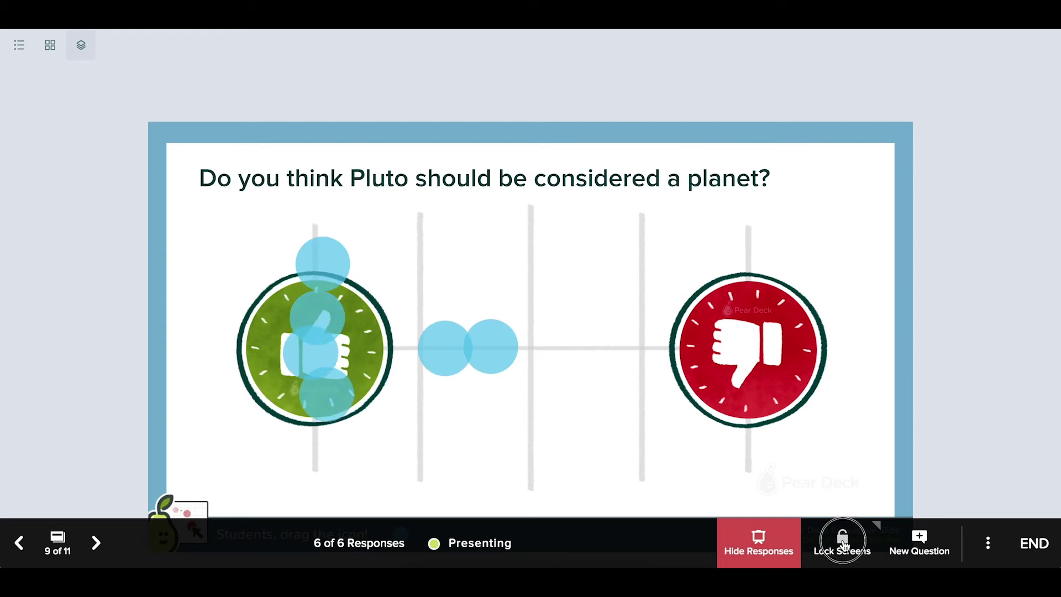
# Lock screens, advance to the sun gas question, show its chart, and set a 30-second lock
pyautogui.click(842, 542)
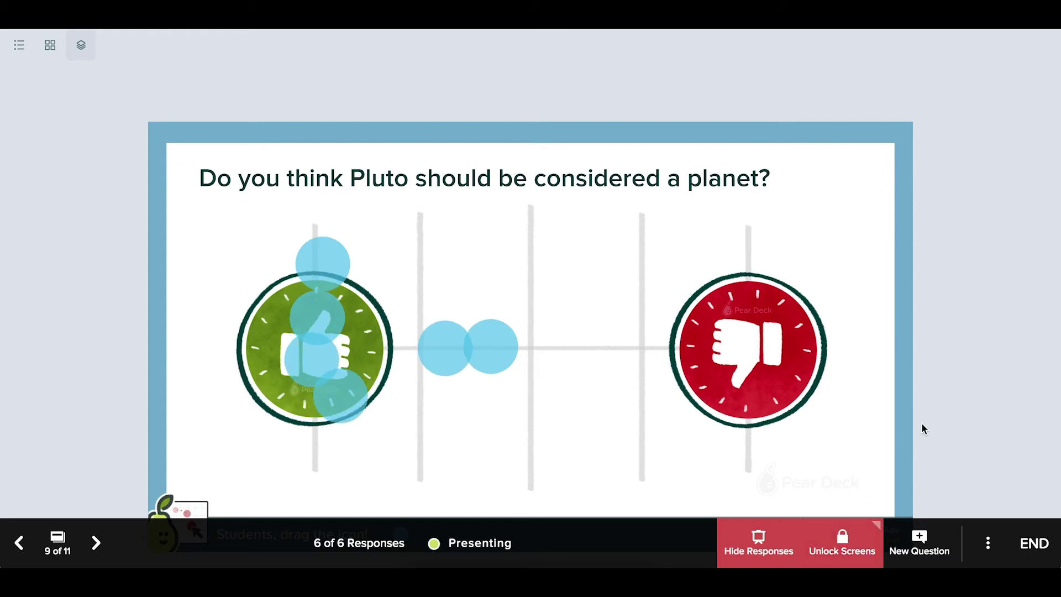
pyautogui.click(96, 539)
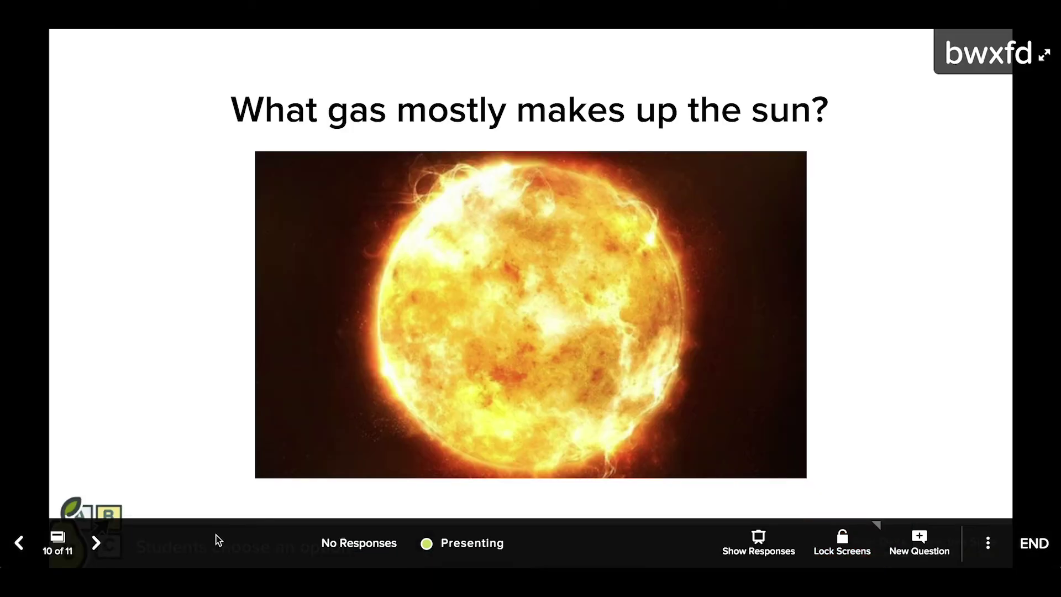
pyautogui.click(758, 543)
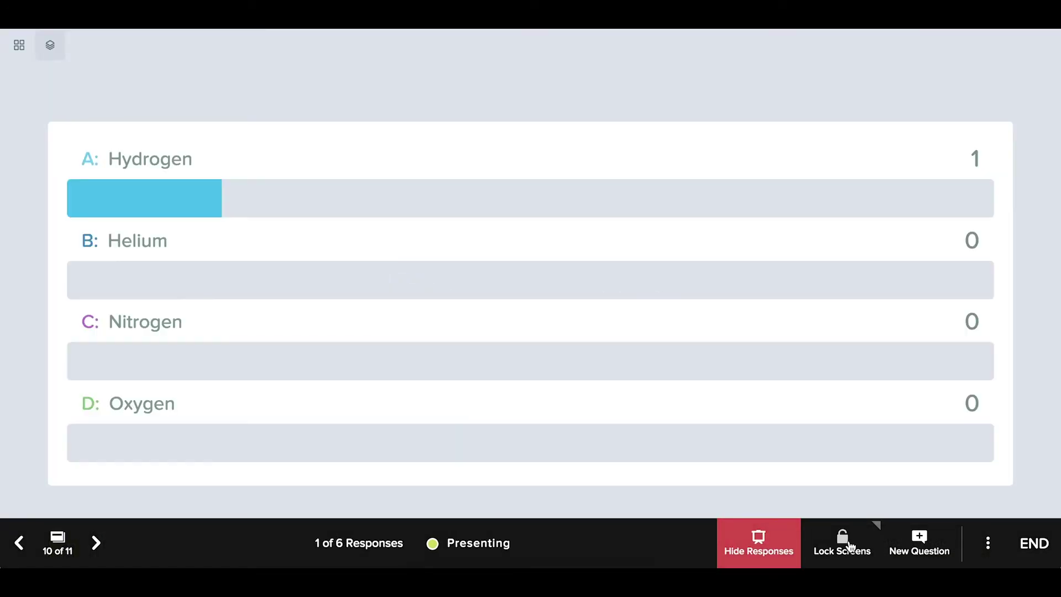
pyautogui.click(846, 543)
pyautogui.click(784, 494)
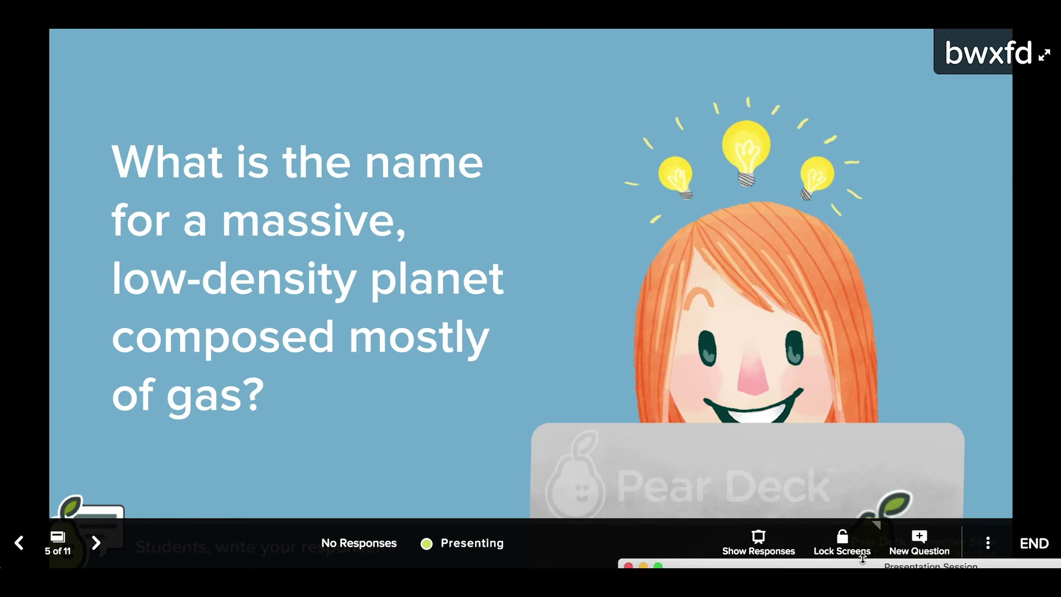
# Star the 'gas giant' and 'a gas giant' responses and project them to the class
pyautogui.moveTo(866, 566); pyautogui.dragTo(498, 76)
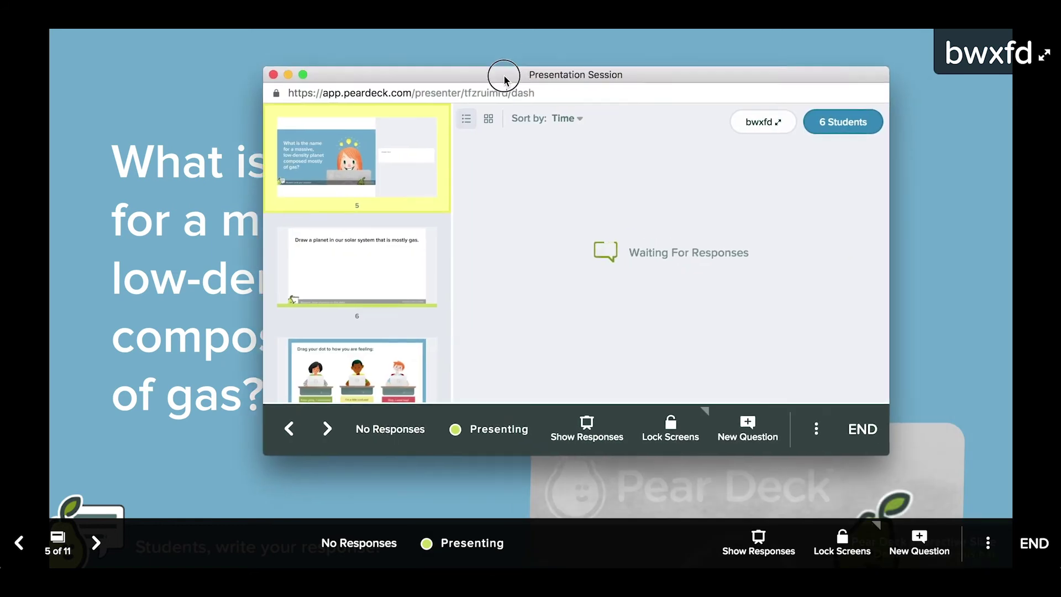
pyautogui.scroll(3, 801, 283)
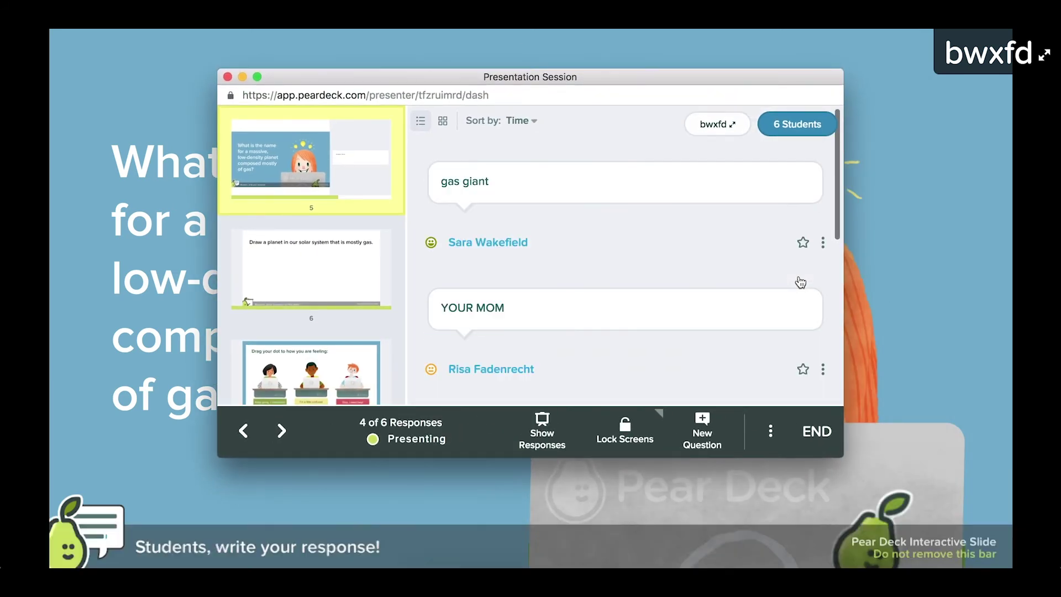
pyautogui.click(802, 242)
pyautogui.scroll(-3, 775, 262)
pyautogui.scroll(-2, 775, 261)
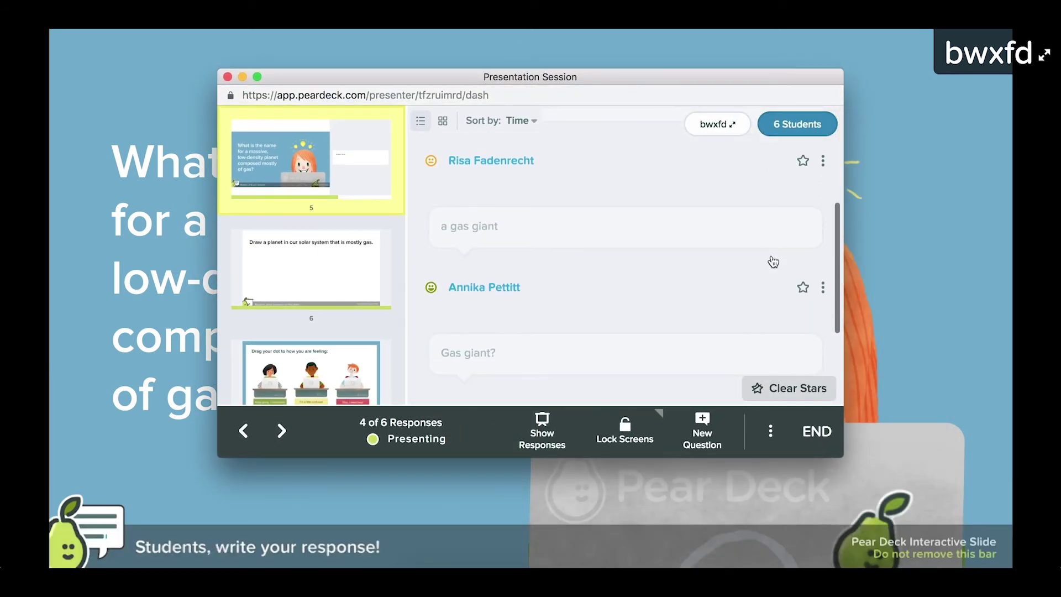
pyautogui.click(802, 287)
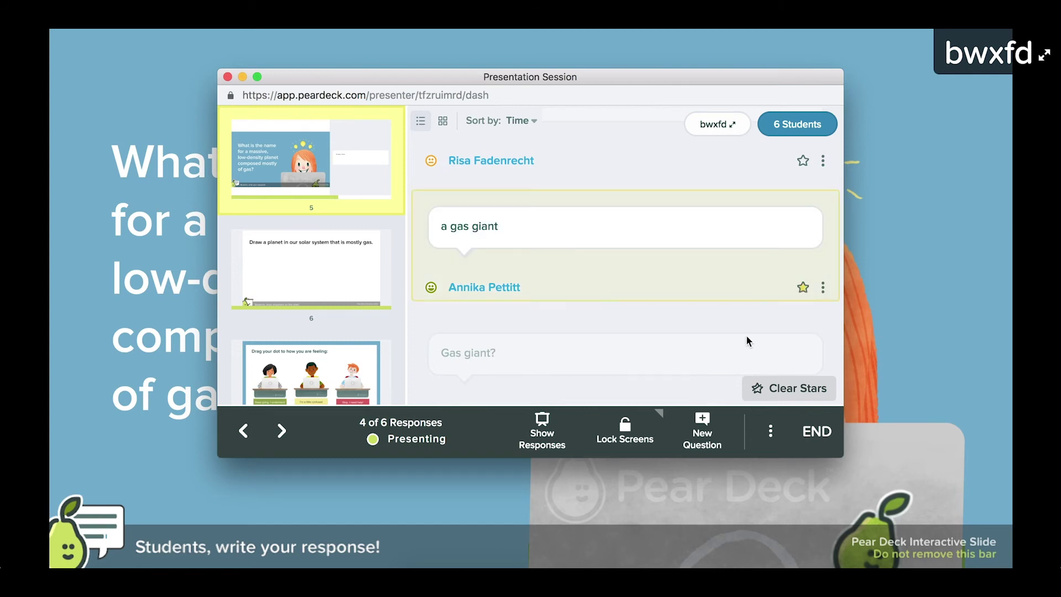
pyautogui.click(542, 434)
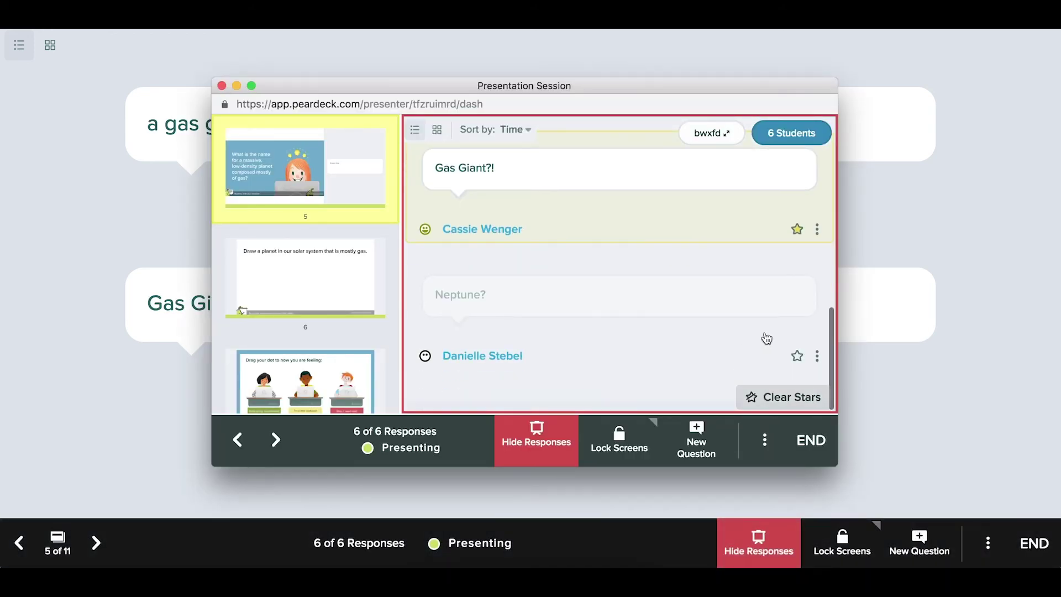
# Also star the 'Neptune?' and 'jupiter' responses
pyautogui.click(797, 355)
pyautogui.scroll(5, 767, 324)
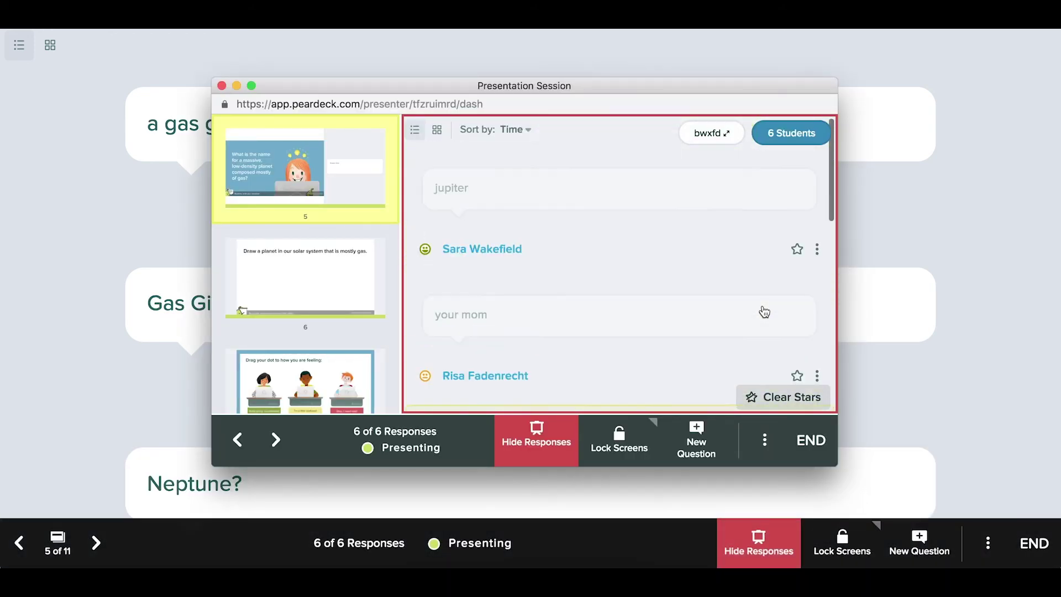
pyautogui.click(796, 251)
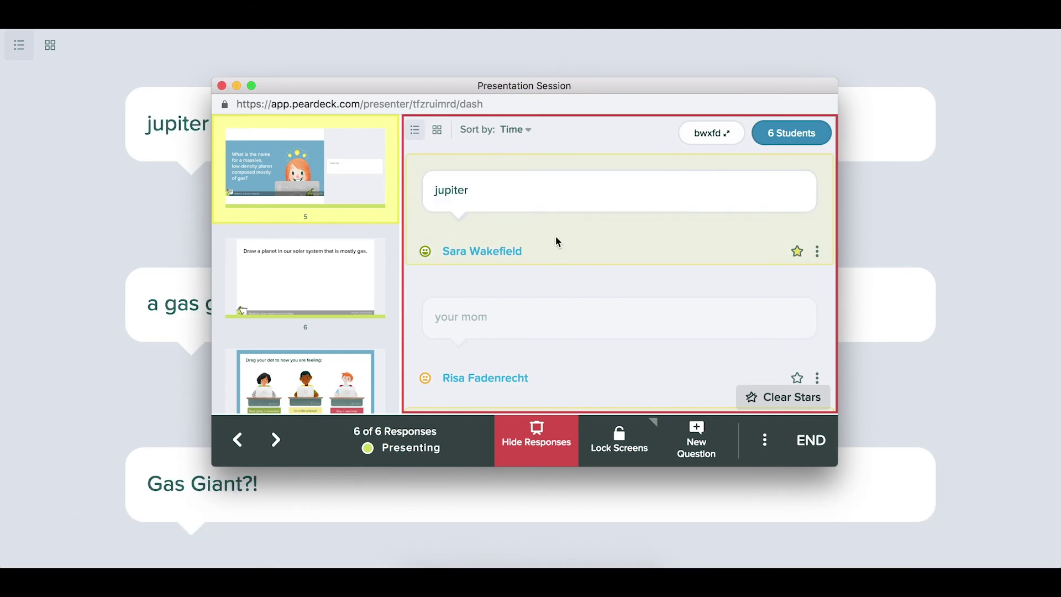
pyautogui.moveTo(431, 86); pyautogui.dragTo(862, 524)
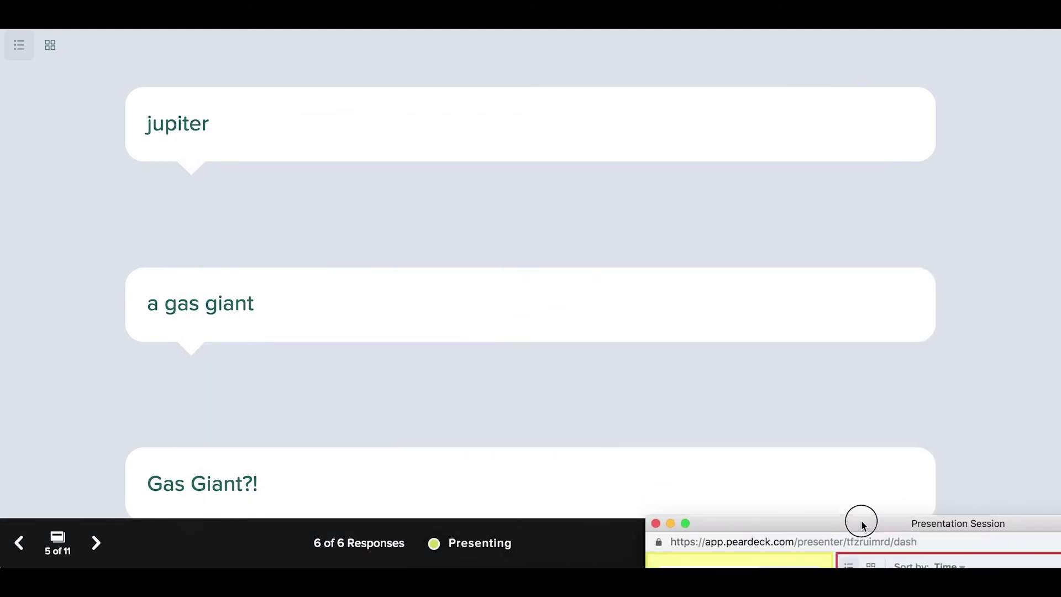
pyautogui.scroll(-5, 720, 308)
pyautogui.scroll(-3, 720, 309)
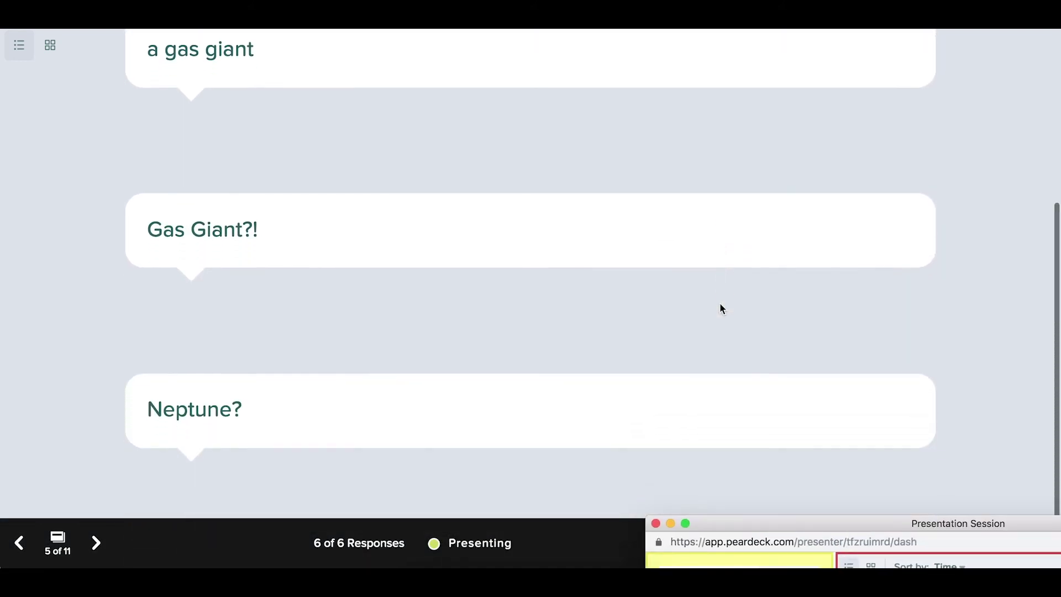
pyautogui.scroll(5, 720, 309)
pyautogui.scroll(2, 720, 308)
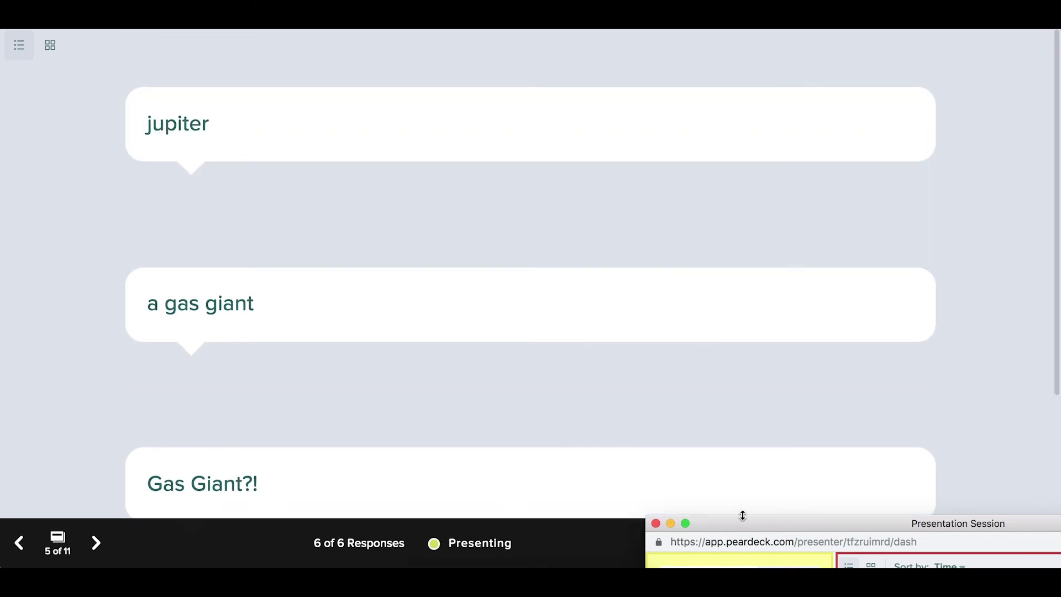
pyautogui.moveTo(745, 524); pyautogui.dragTo(274, 58)
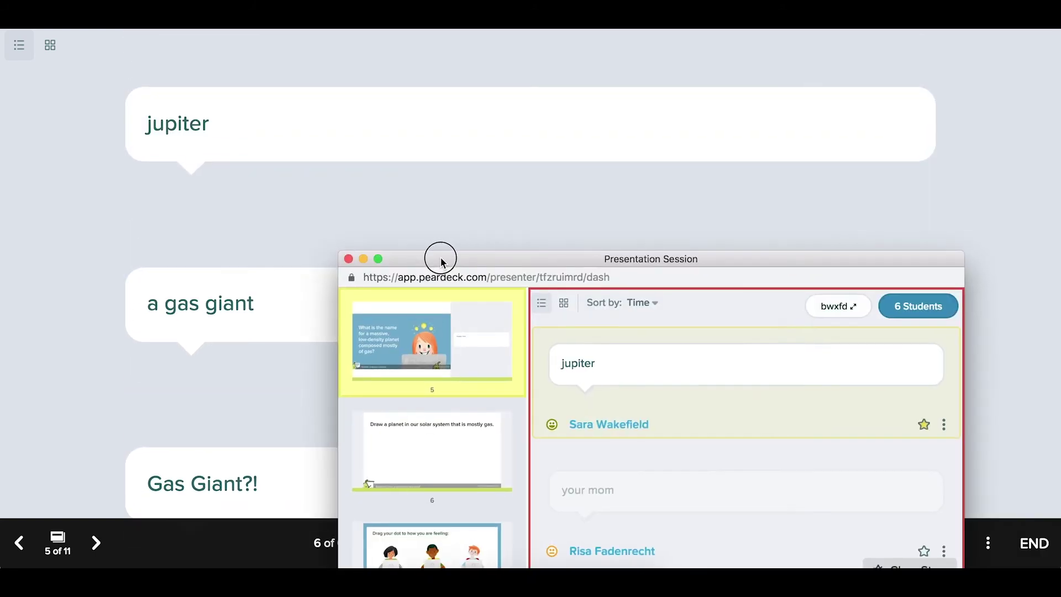
# Clear all starred responses and project the student answers again
pyautogui.click(740, 369)
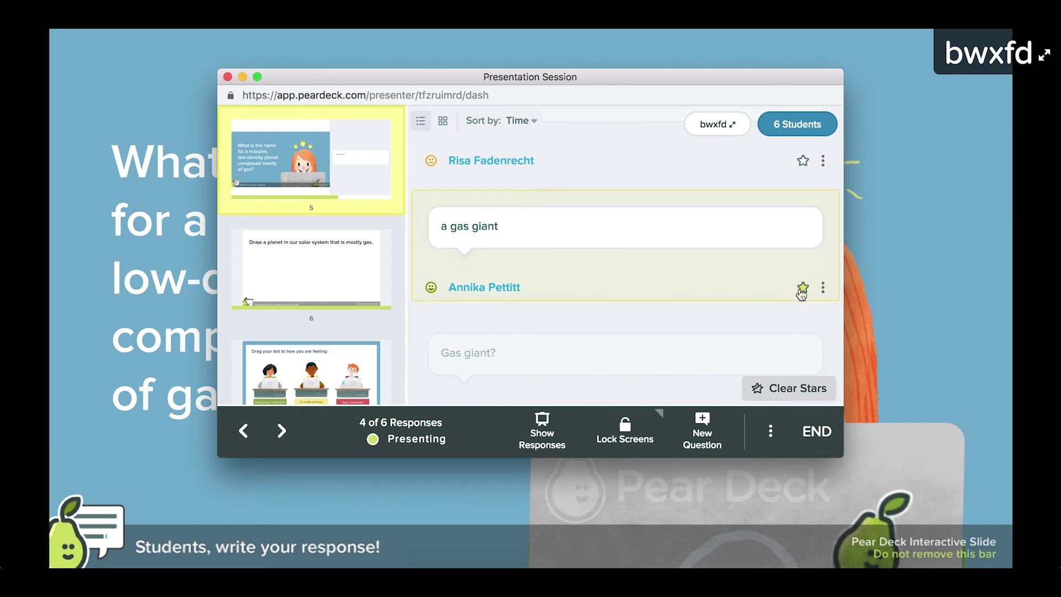
pyautogui.click(541, 431)
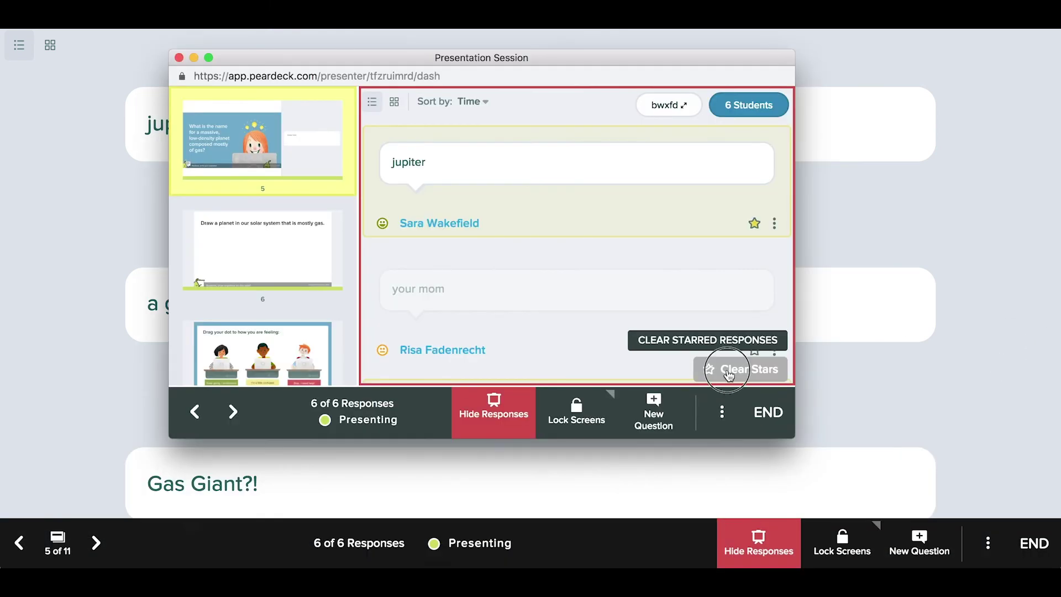
# Hide the 'your mom' response, leaving jupiter, a gas giant and Saturn? projected
pyautogui.click(729, 372)
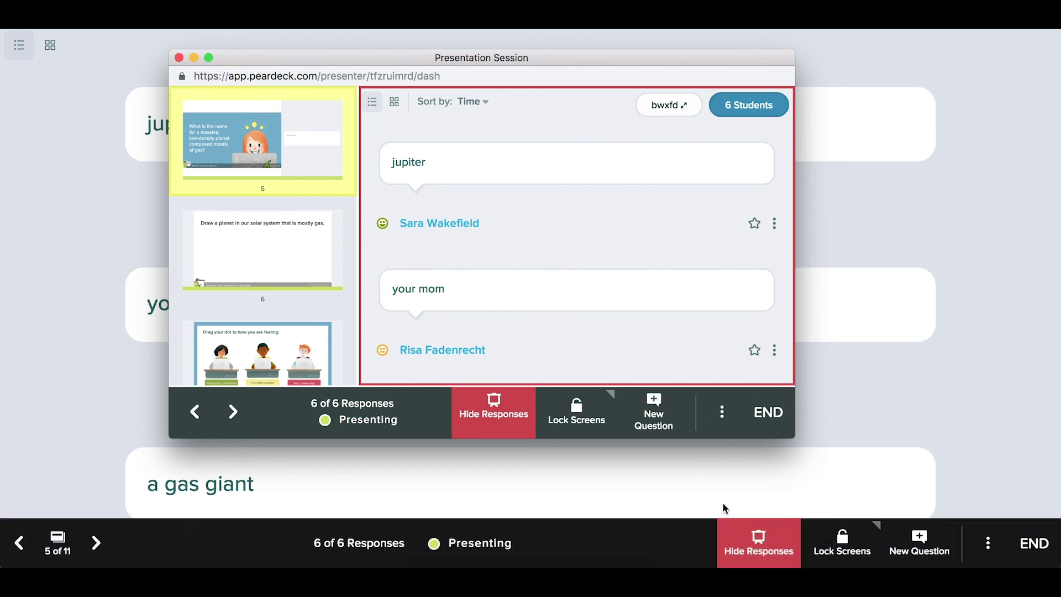
pyautogui.scroll(-2, 615, 189)
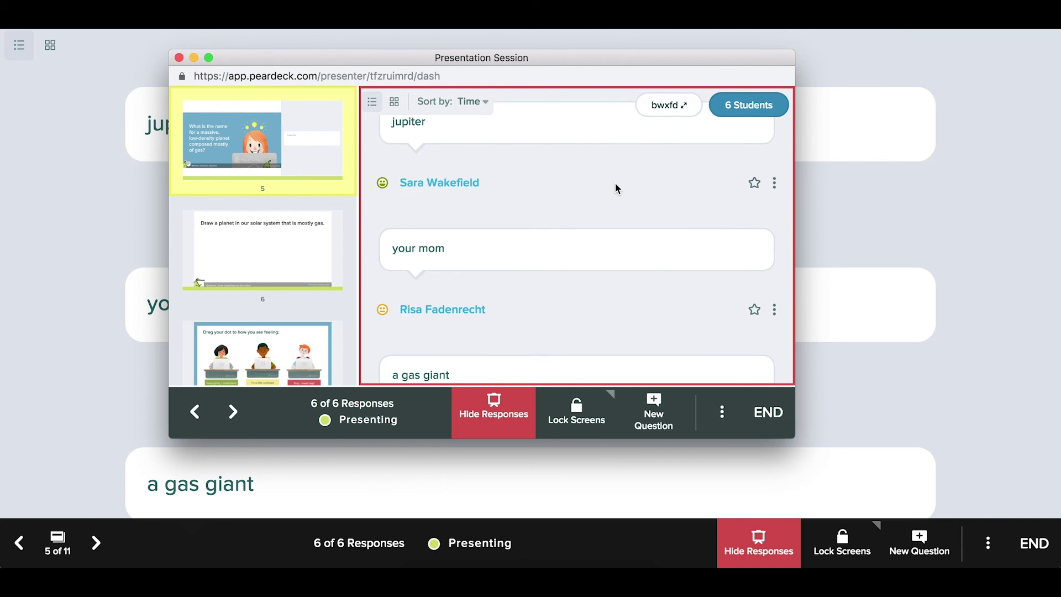
pyautogui.scroll(-1, 615, 187)
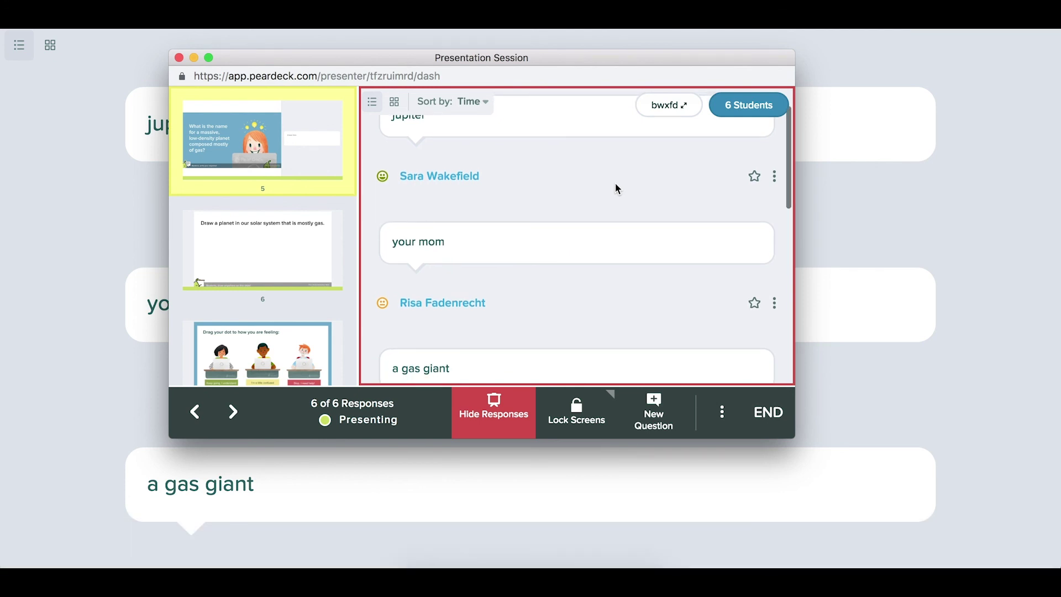
pyautogui.click(774, 302)
pyautogui.click(746, 274)
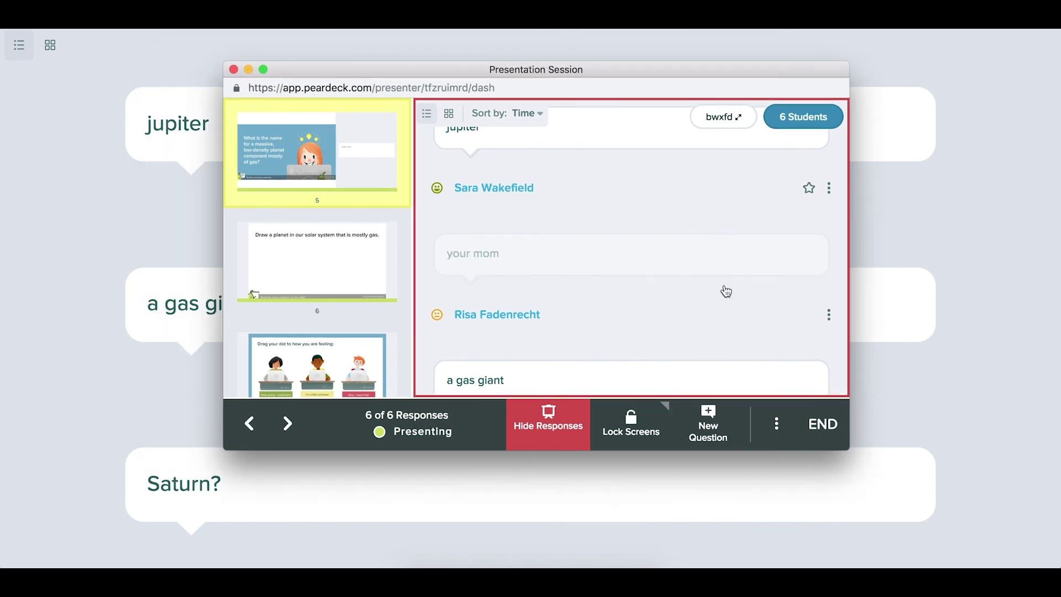
pyautogui.click(803, 116)
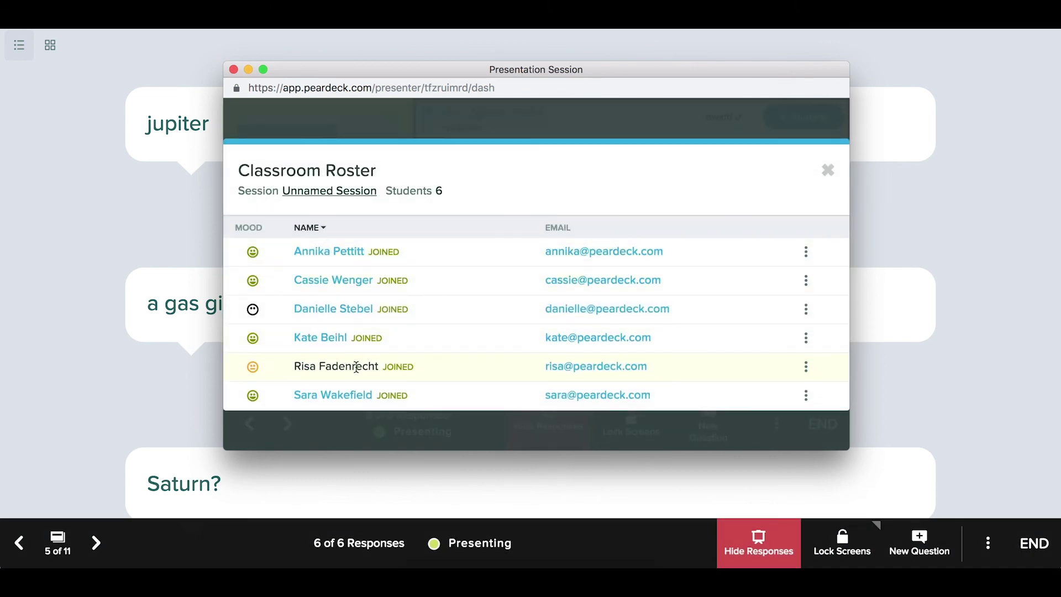
pyautogui.click(805, 366)
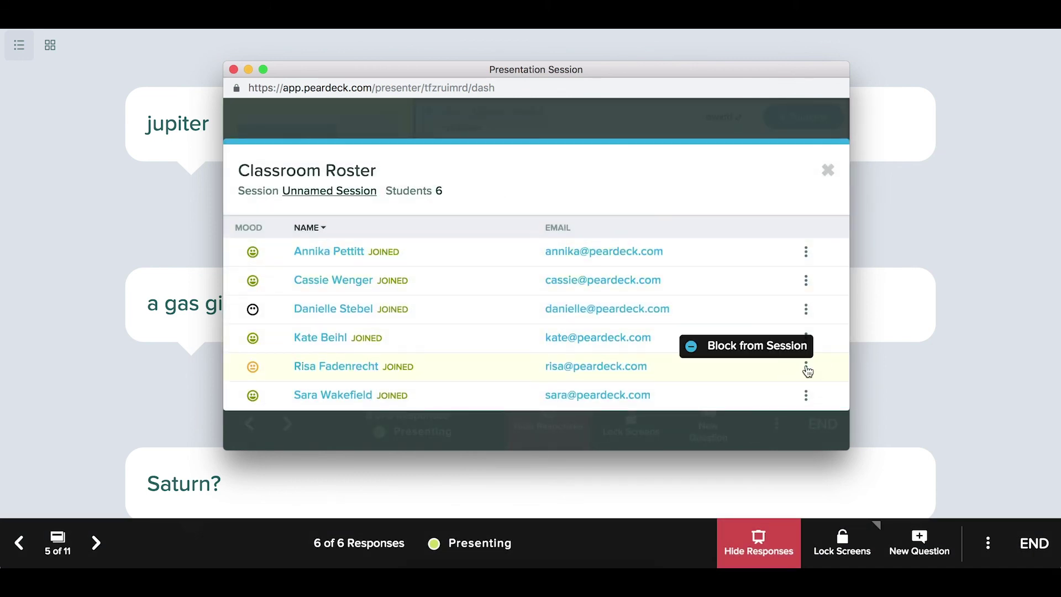
pyautogui.click(754, 346)
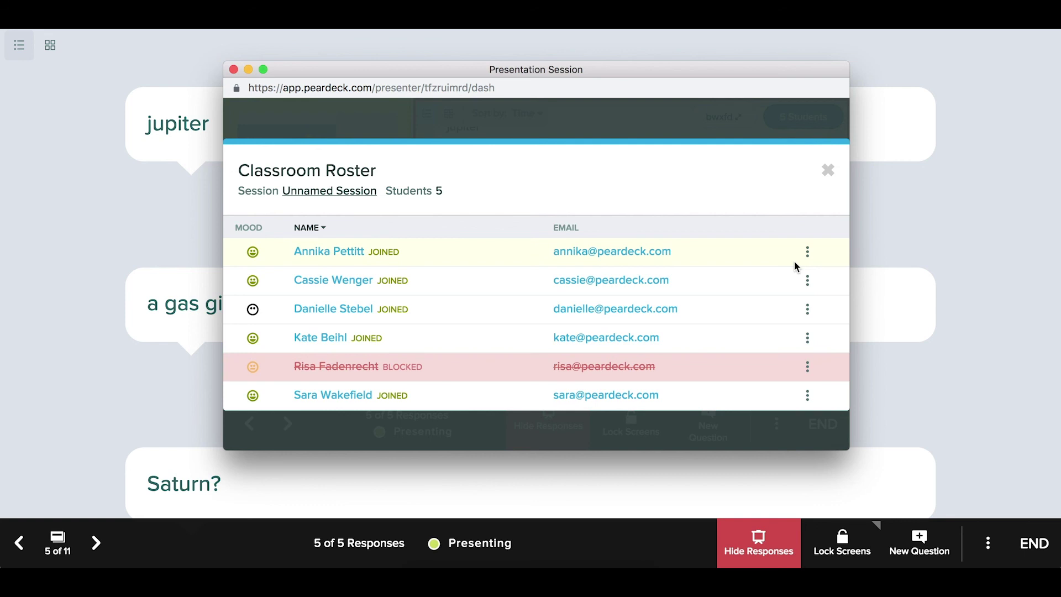